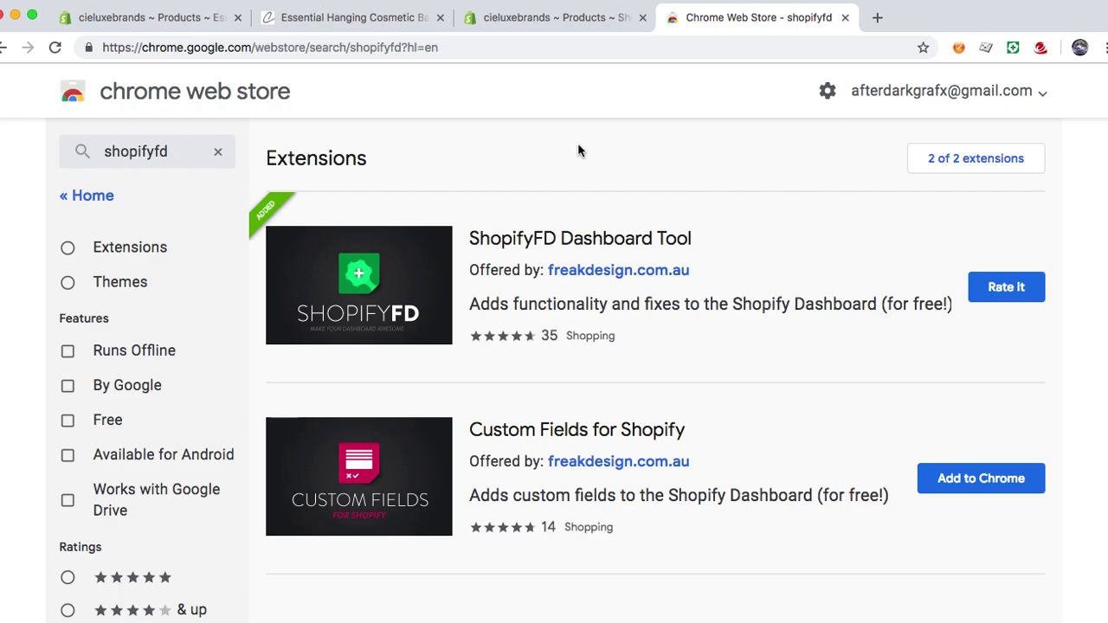
- With ShopifyFD Dashboard Tool confirmed as added, return to the cieluxebrands Shopify Products tab
left_click(576, 21)
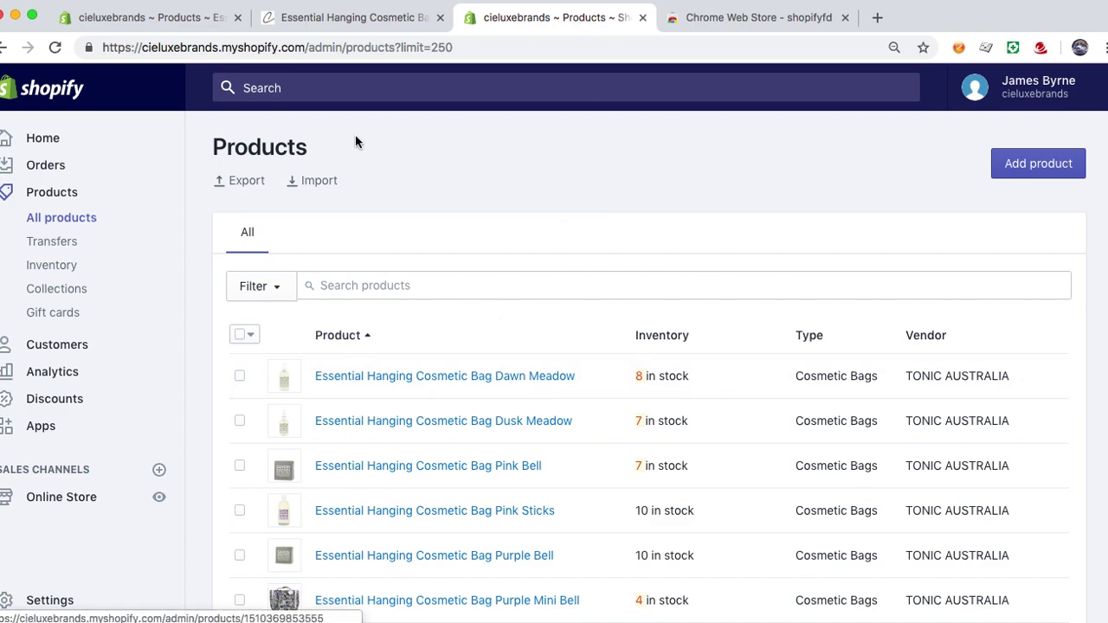
- Open the Dawn Meadow storefront preview and highlight the product title
left_click(203, 26)
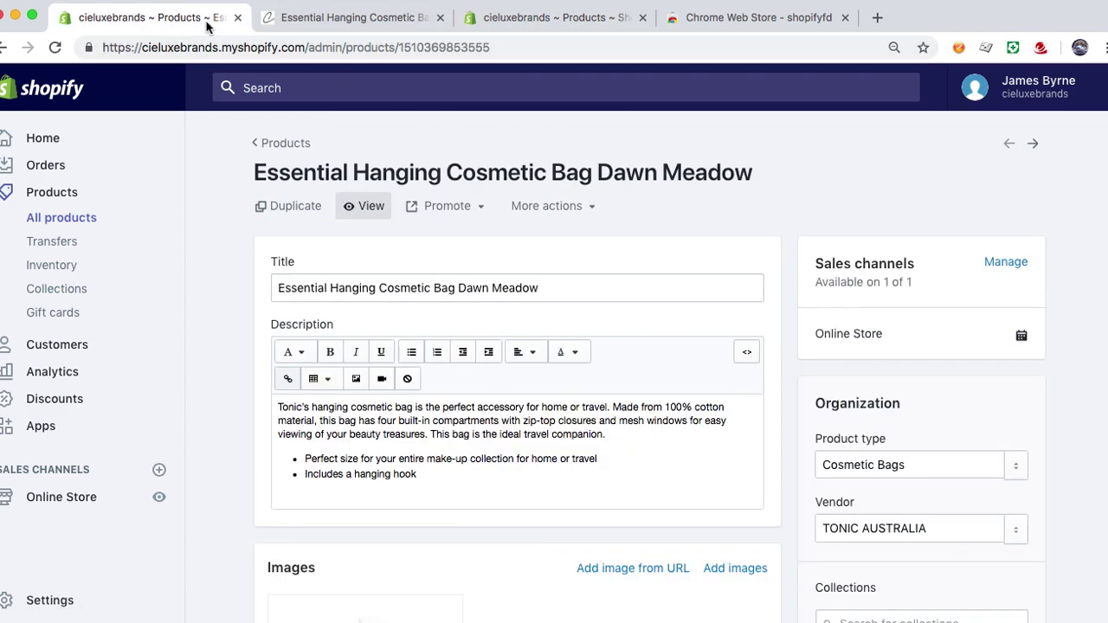
left_click(378, 23)
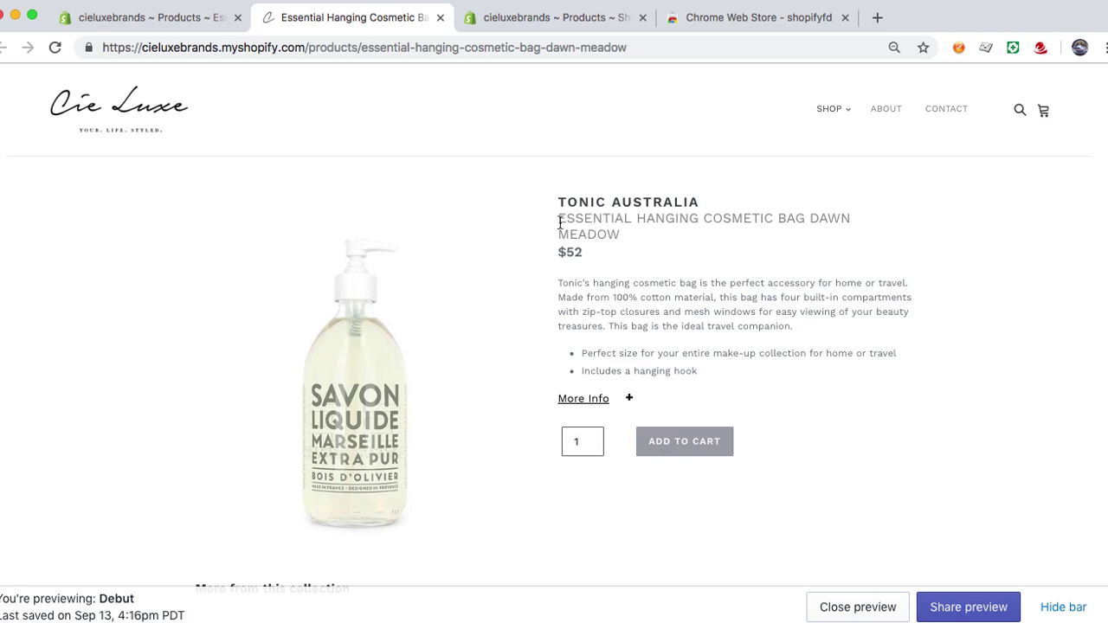
left_click_drag(560, 222, 636, 239)
left_click(630, 245)
- Highlight the description paragraph and scroll through the product page down to More Info
left_click_drag(594, 284, 724, 347)
left_click(723, 347)
scroll(918, 491, "down", 2)
scroll(918, 485, "down", 2)
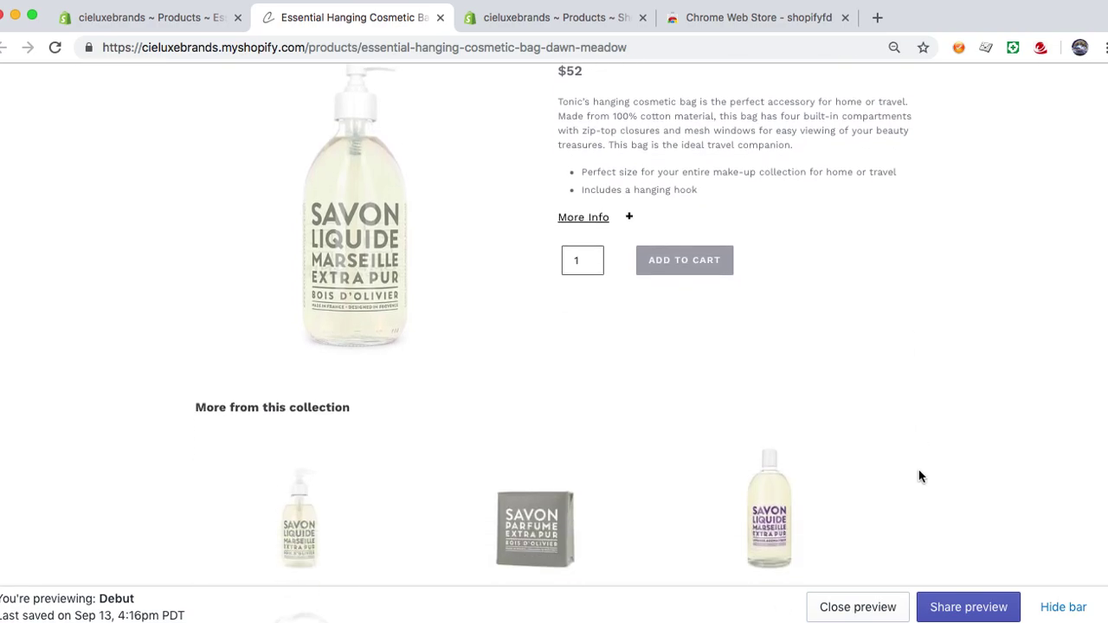
scroll(713, 375, "down", 5)
scroll(837, 424, "up", 7)
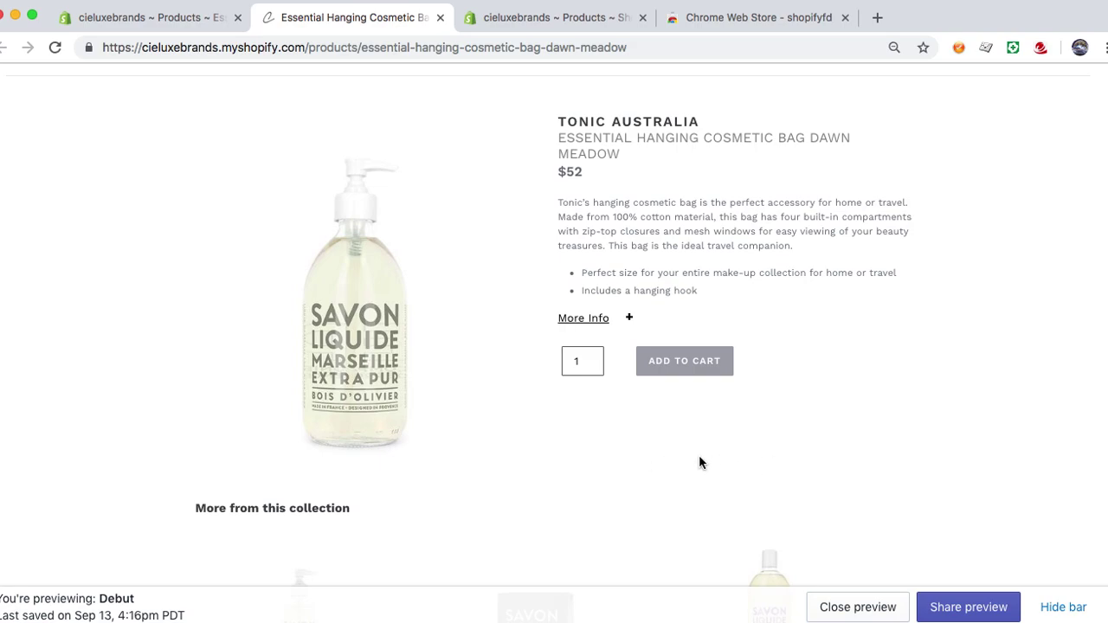
scroll(699, 455, "up", 2)
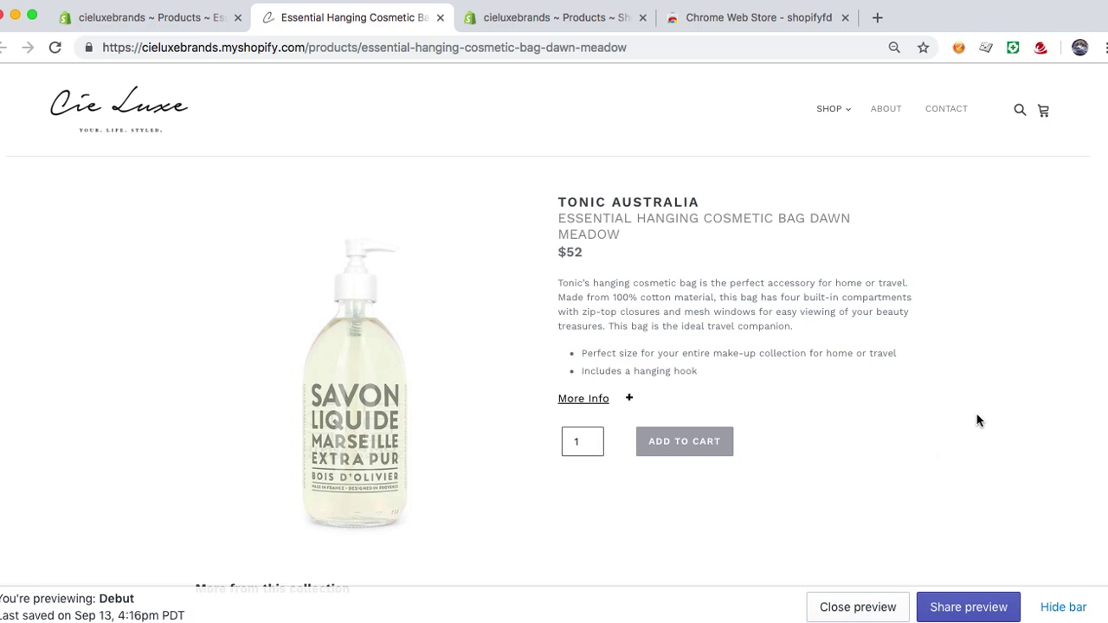
- Expand More Info to check the dimensions and weight, collapse it, and return to the shopifyfd results
left_click(629, 399)
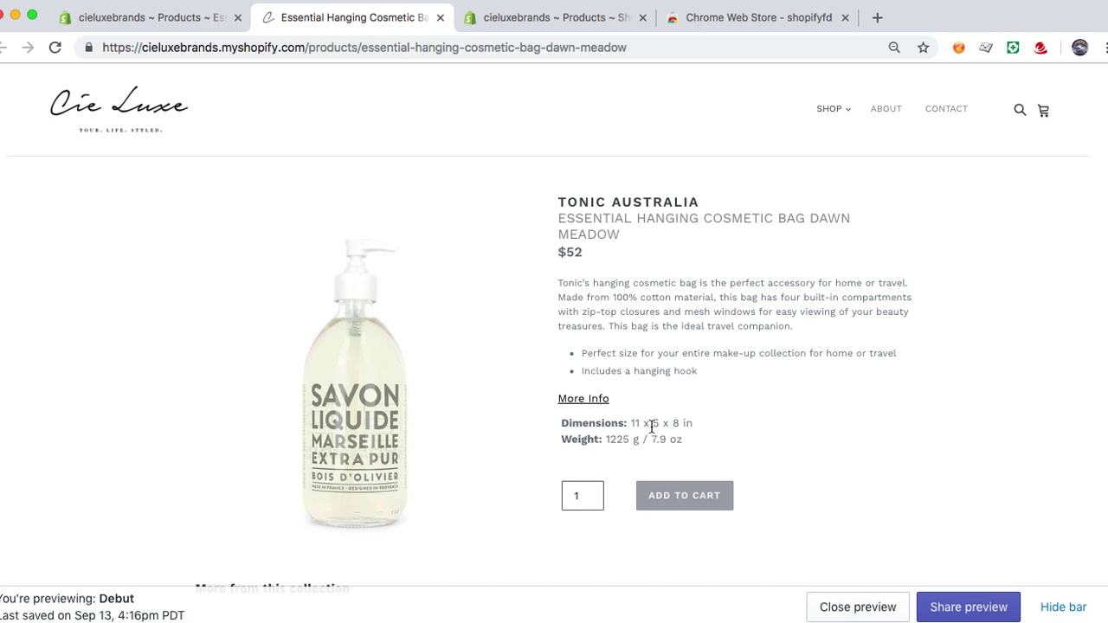
left_click_drag(681, 442, 603, 440)
left_click(602, 440)
left_click(628, 398)
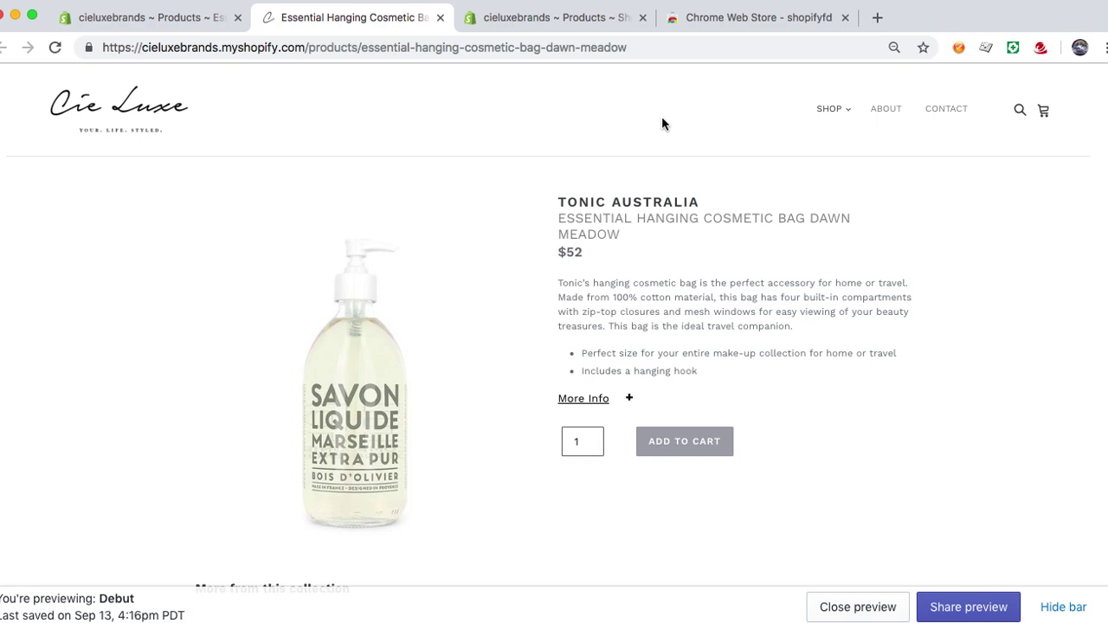
left_click(760, 26)
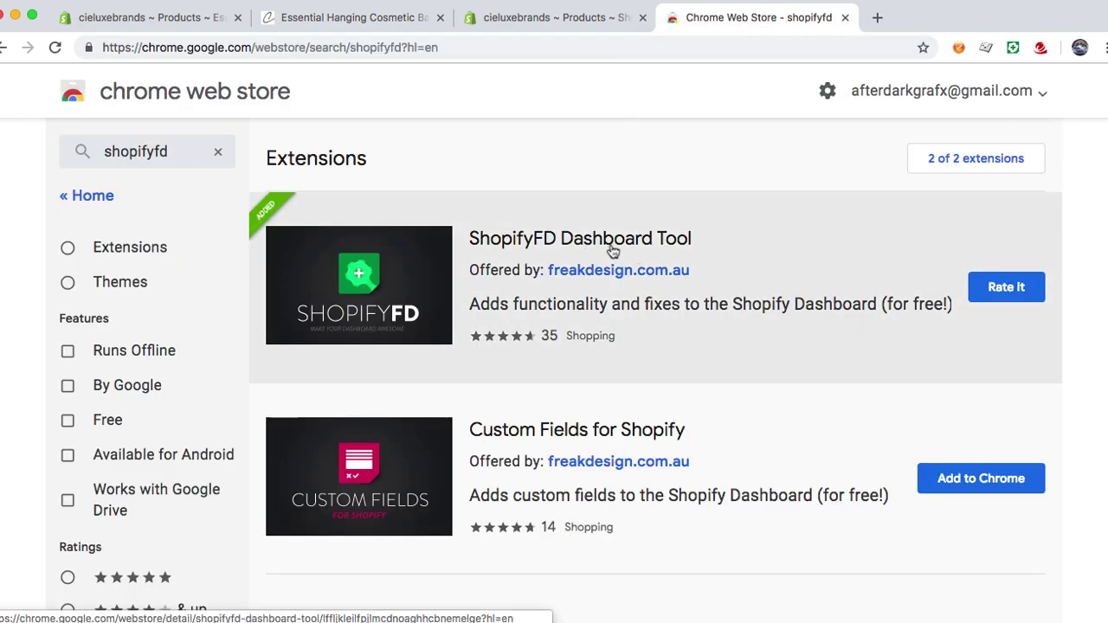
- Review the ShopifyFD Dashboard Tool details page, then go back to the Shopify products list
left_click(620, 242)
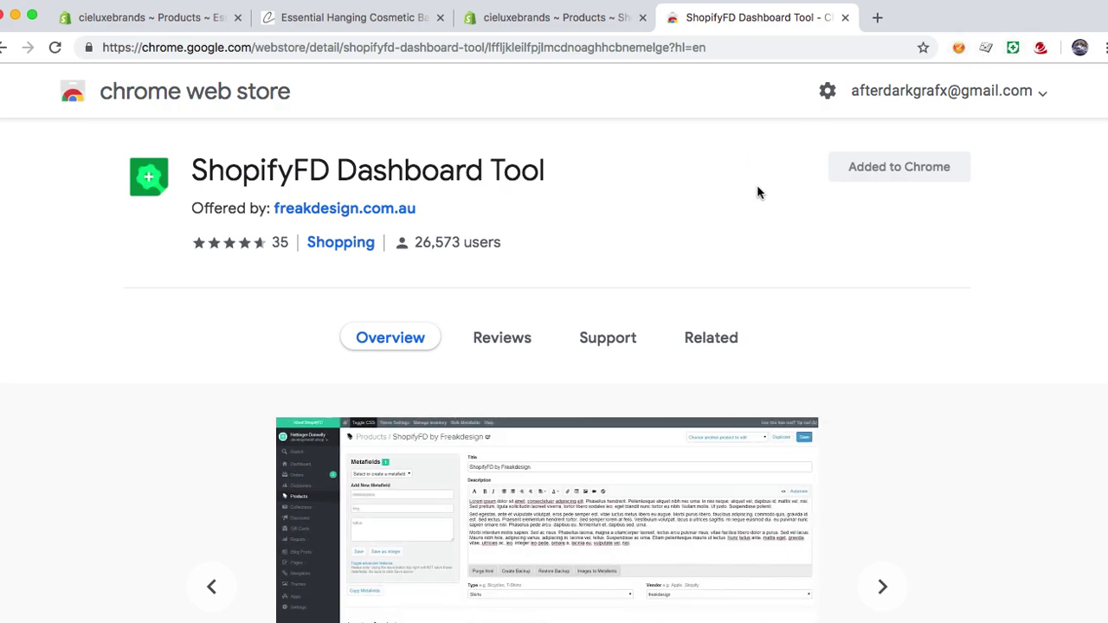
scroll(736, 208, "down", 2)
scroll(754, 243, "up", 2)
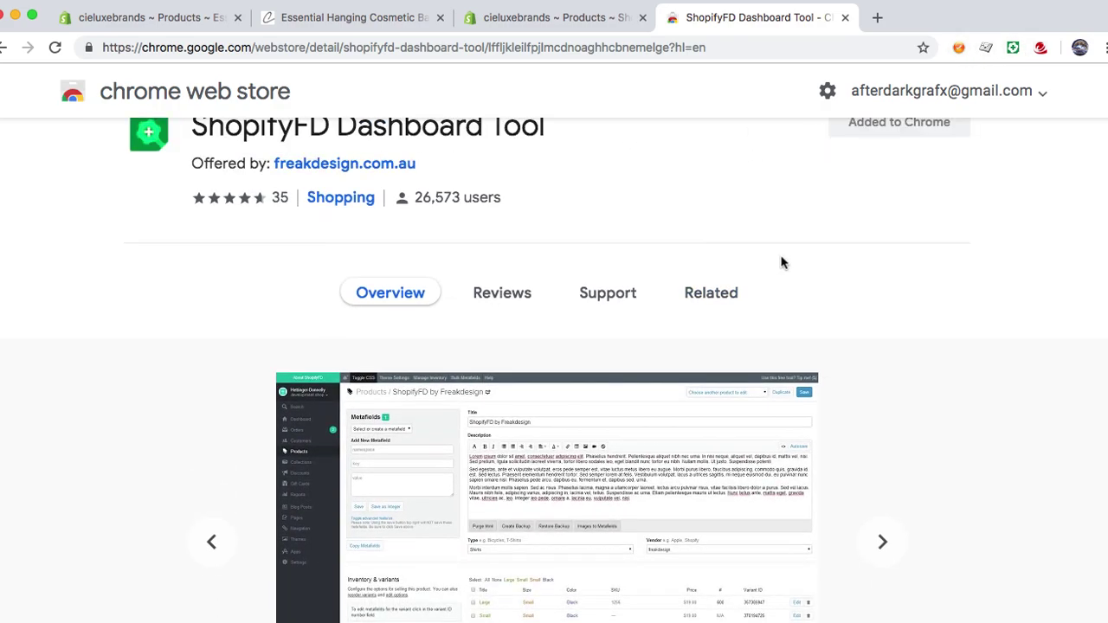
scroll(839, 279, "down", 4)
scroll(827, 284, "up", 4)
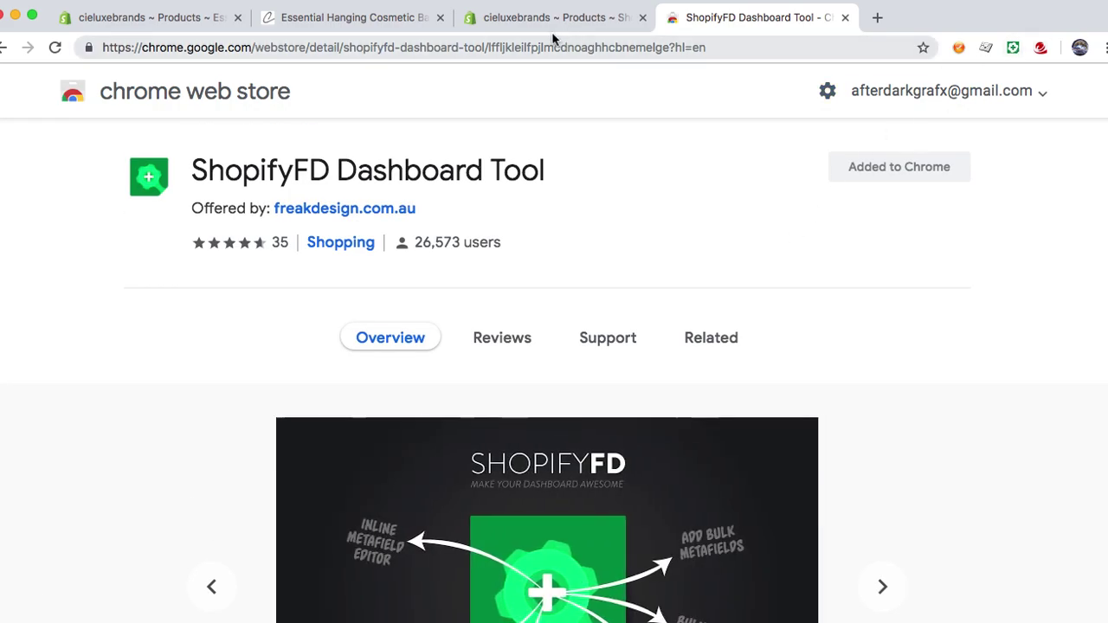
left_click(552, 26)
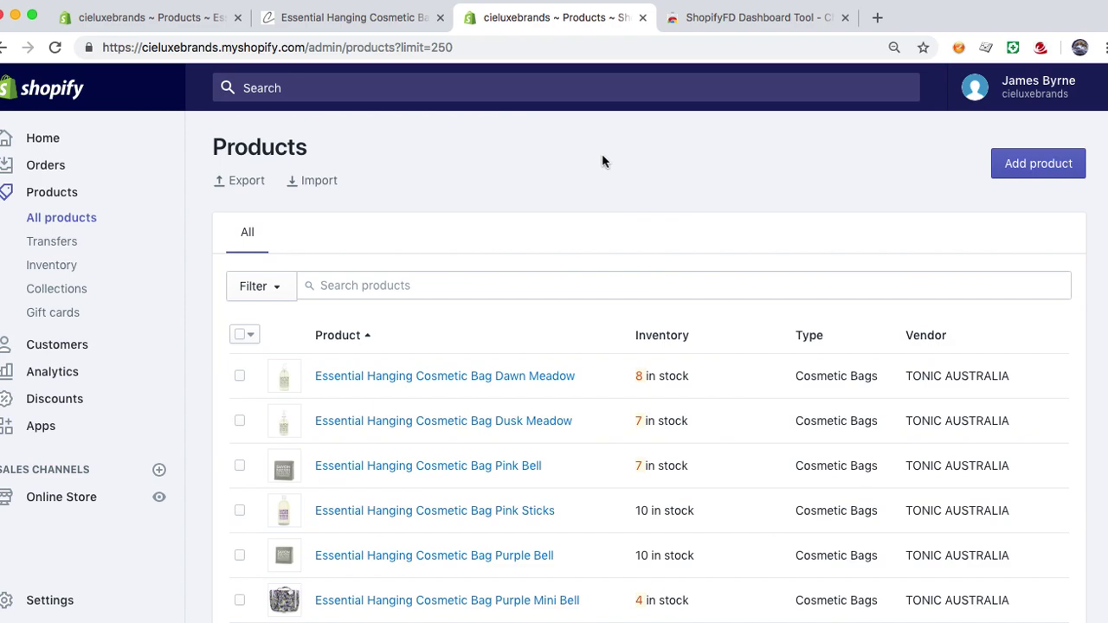
- Load the ShopifyFD Metafields panel on the Dawn Meadow product edit page
left_click(338, 24)
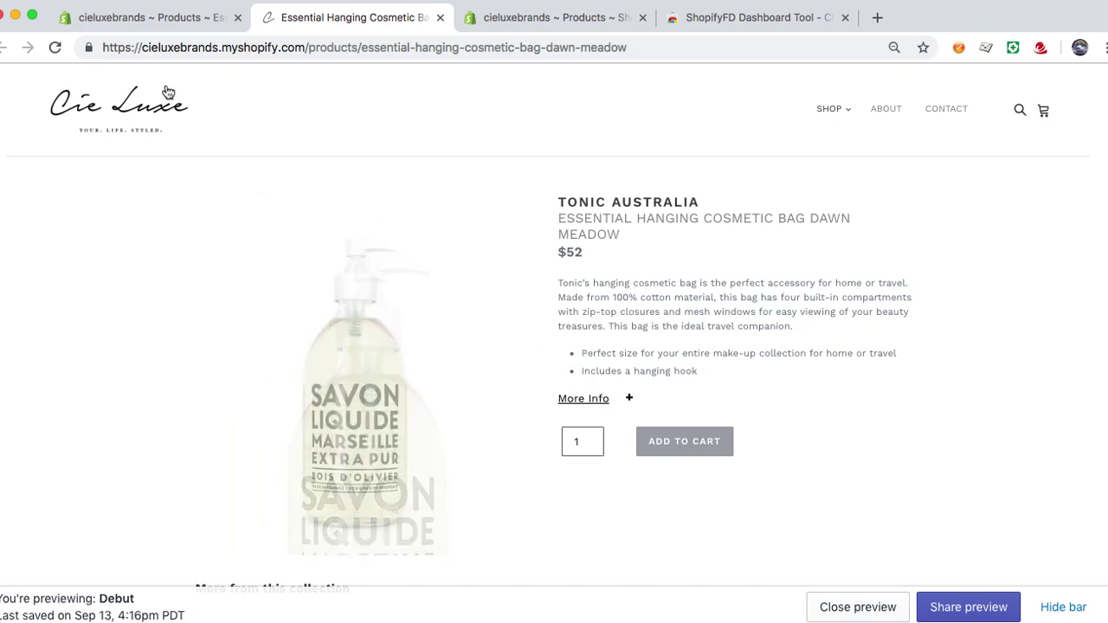
left_click(151, 21)
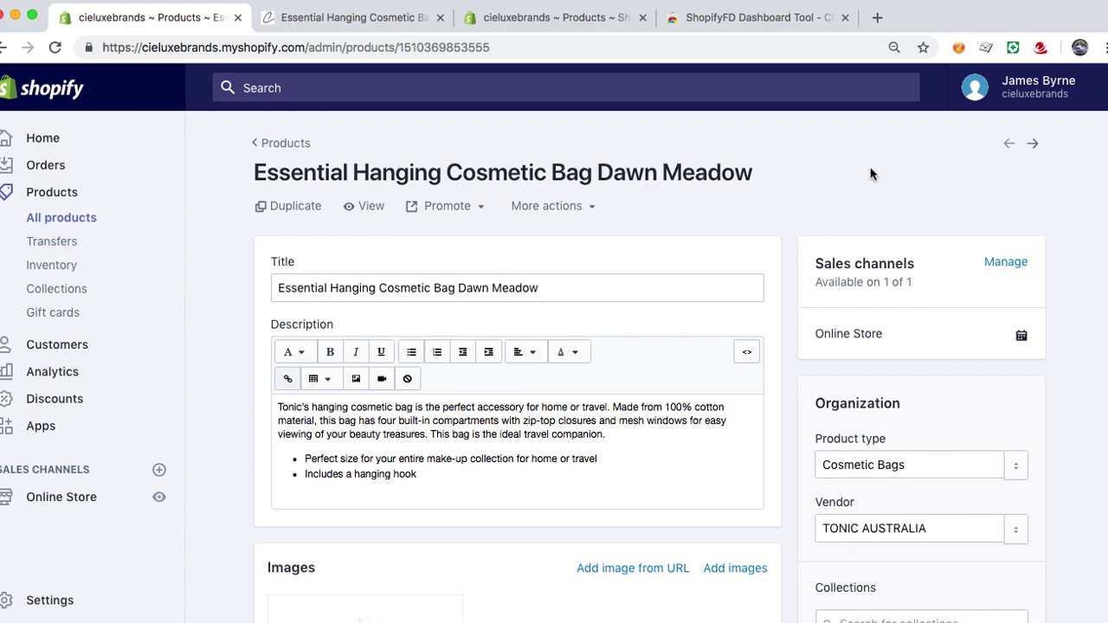
left_click(1014, 49)
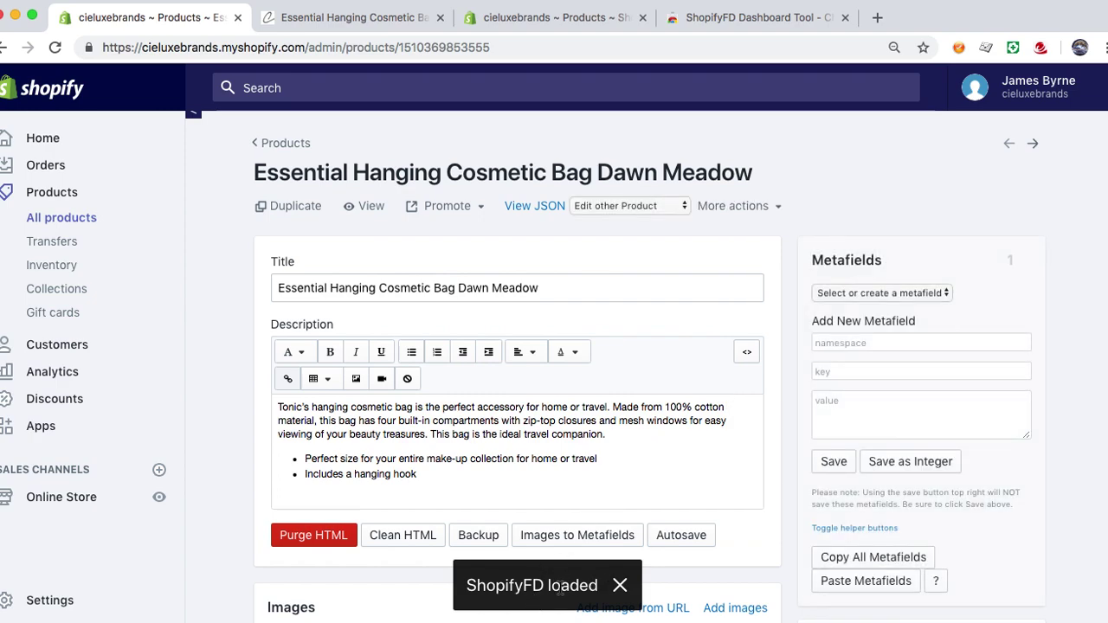
- Select the more.more_infor metafield (11 x 5 x 8 in, 1225 g / 7.9 oz) and copy all metafields
left_click(874, 292)
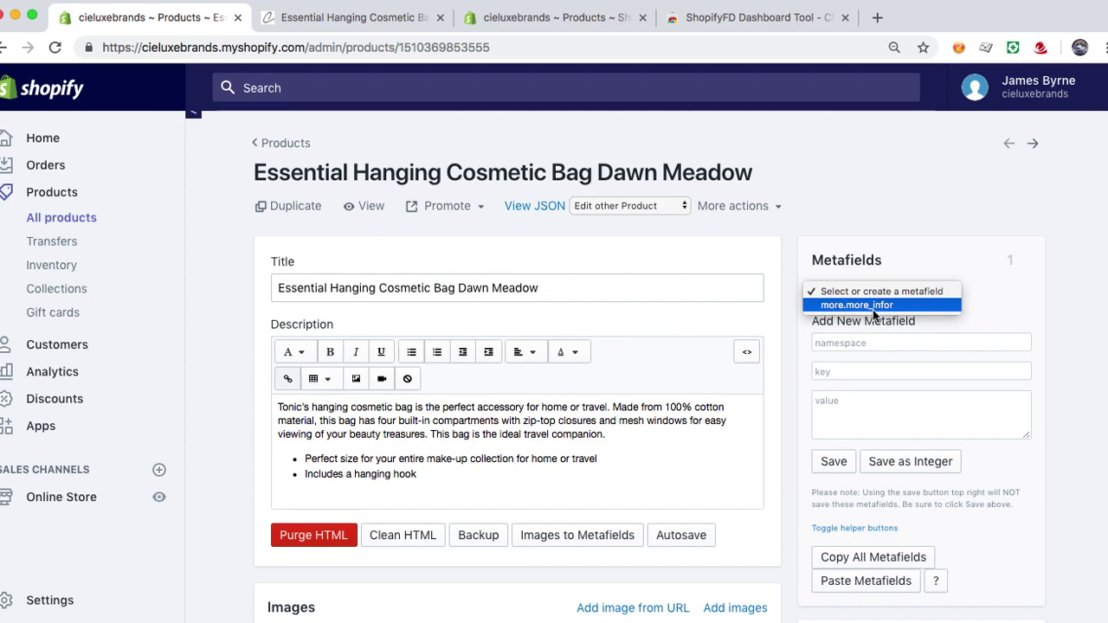
left_click(860, 308)
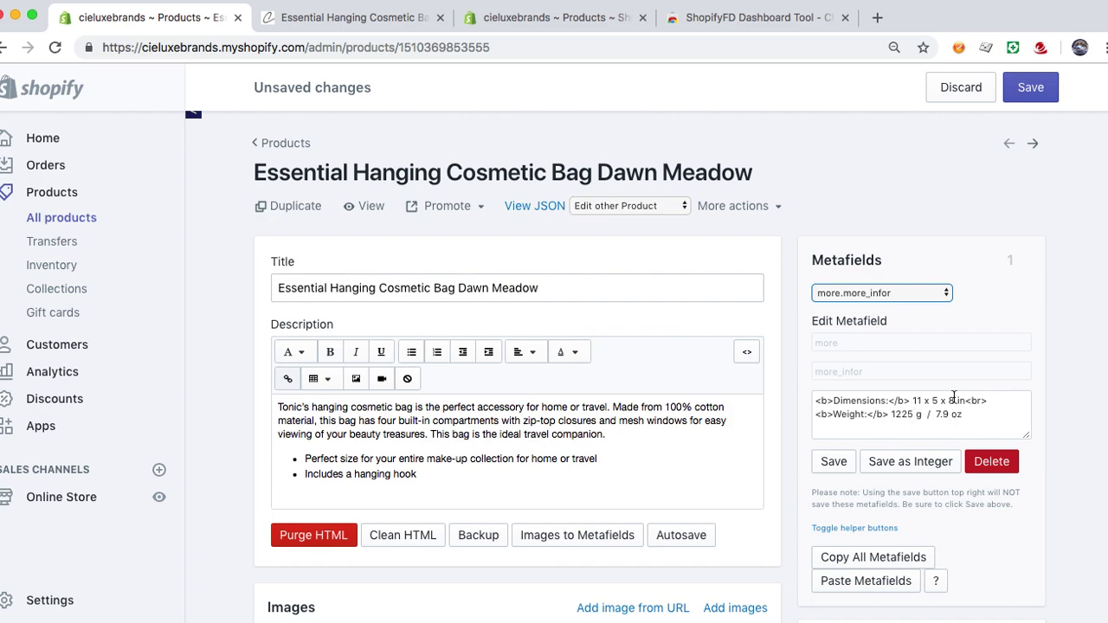
left_click(860, 565)
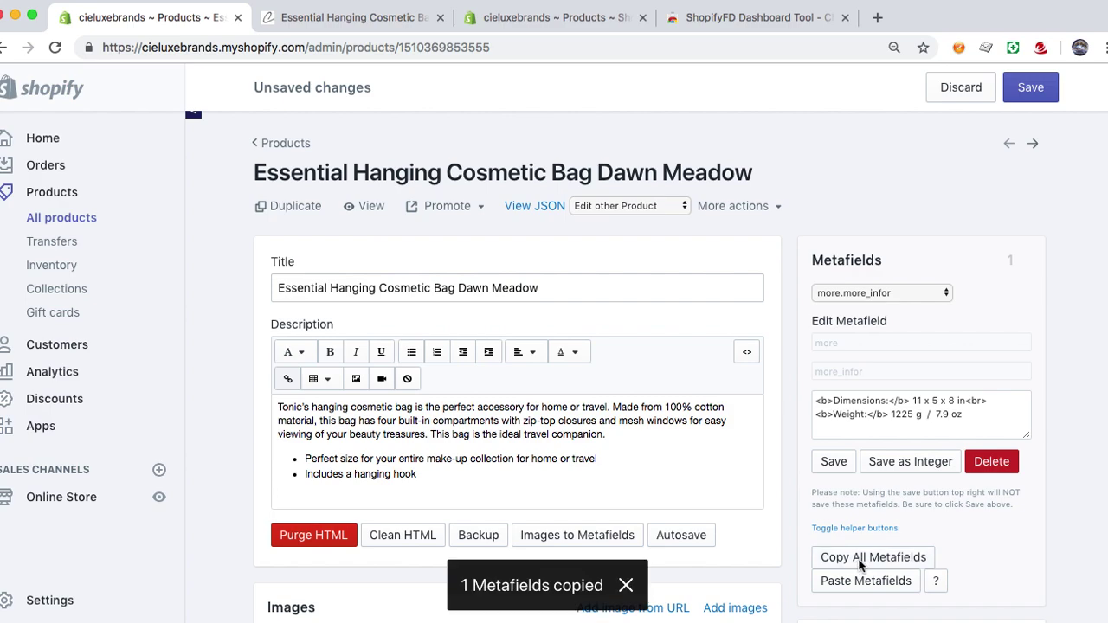
right_click(53, 193)
- Open Dusk Meadow from a new products list tab and load its ShopifyFD Metafields panel
left_click(78, 198)
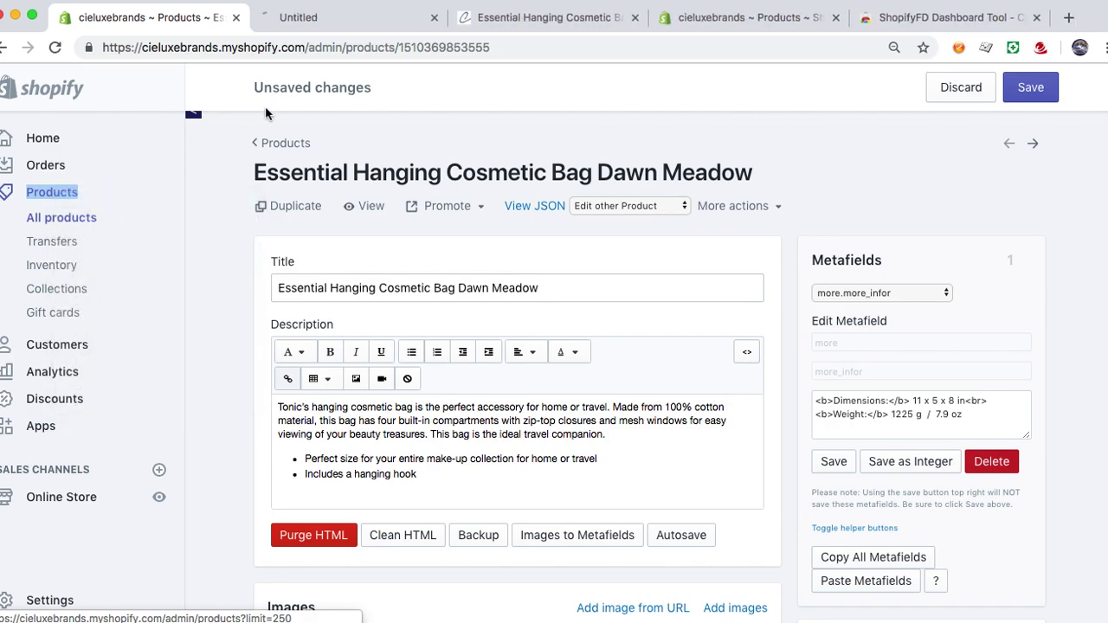
left_click(336, 18)
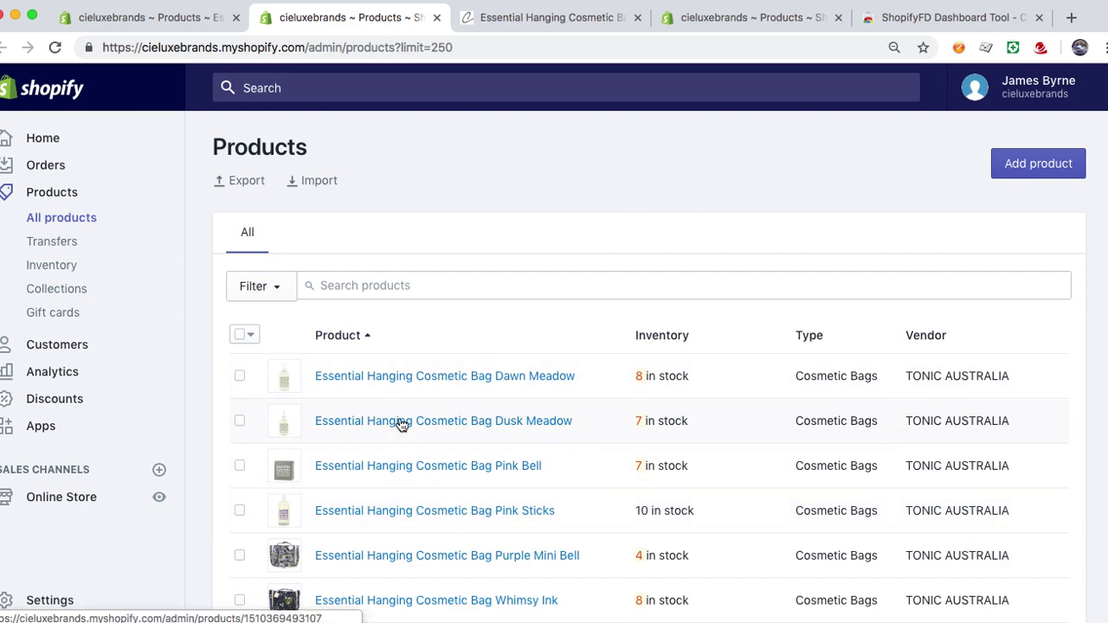
left_click(401, 423)
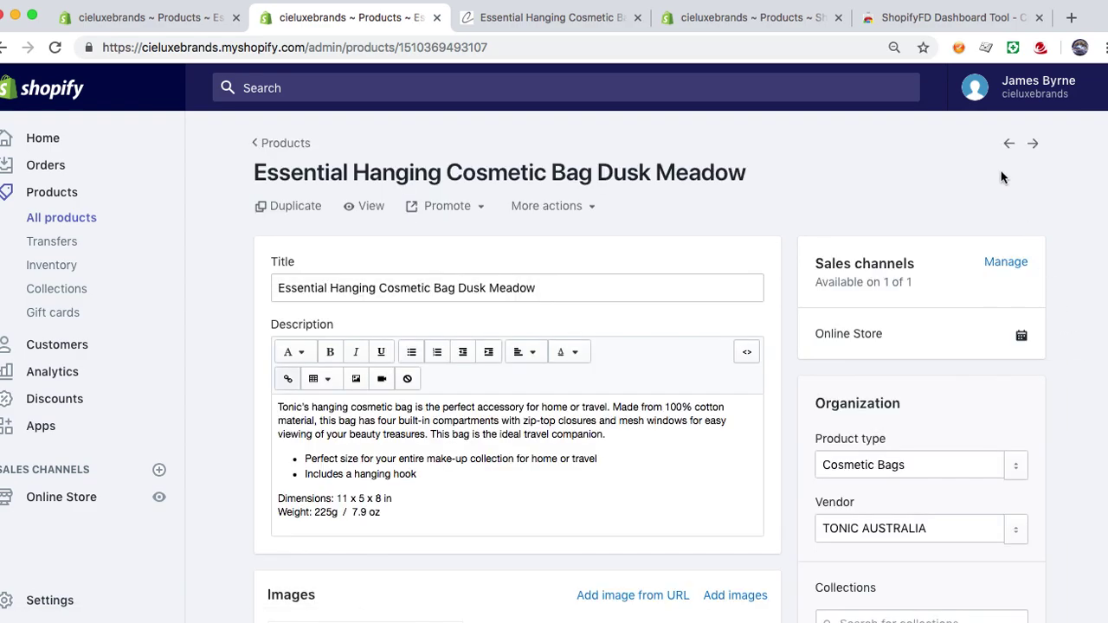
left_click(1012, 49)
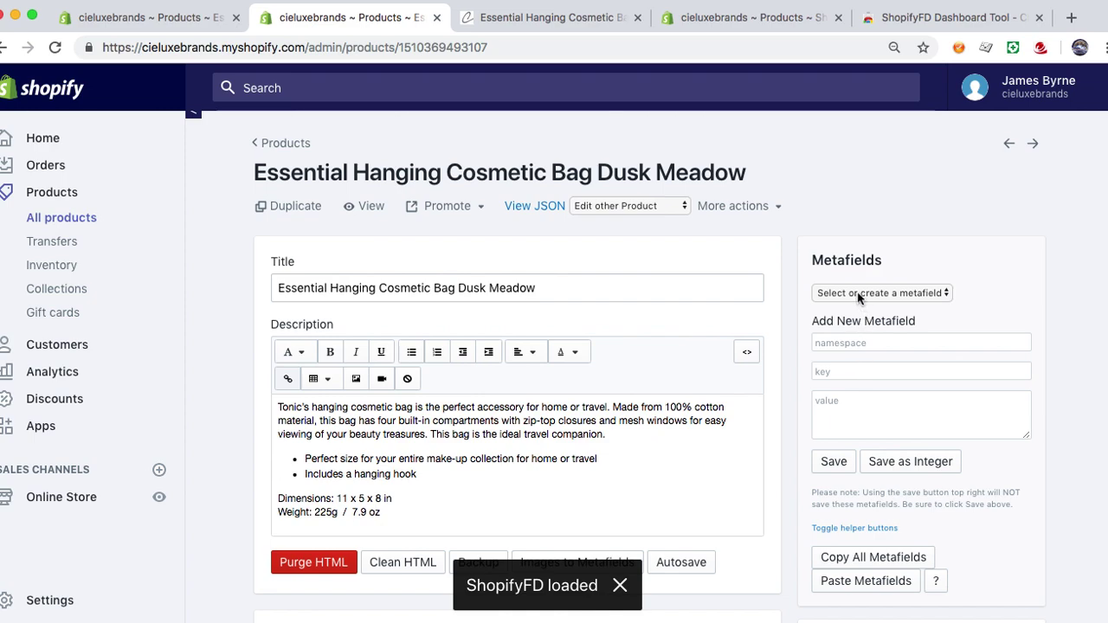
- Paste the copied Dawn Meadow metafields into the Dusk Meadow product
left_click(860, 294)
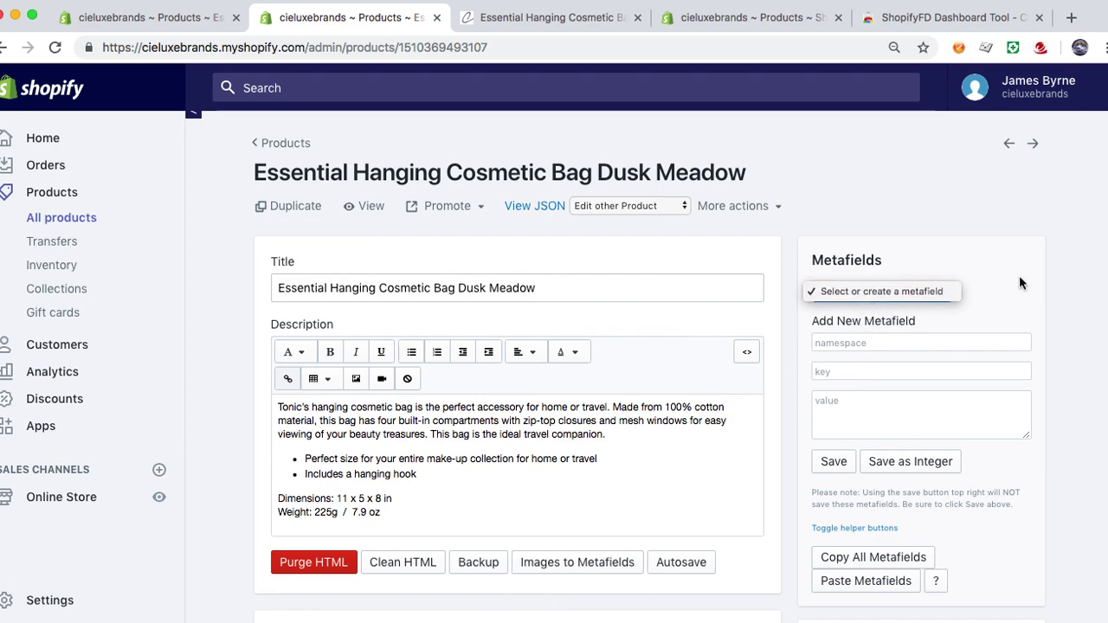
left_click(1074, 279)
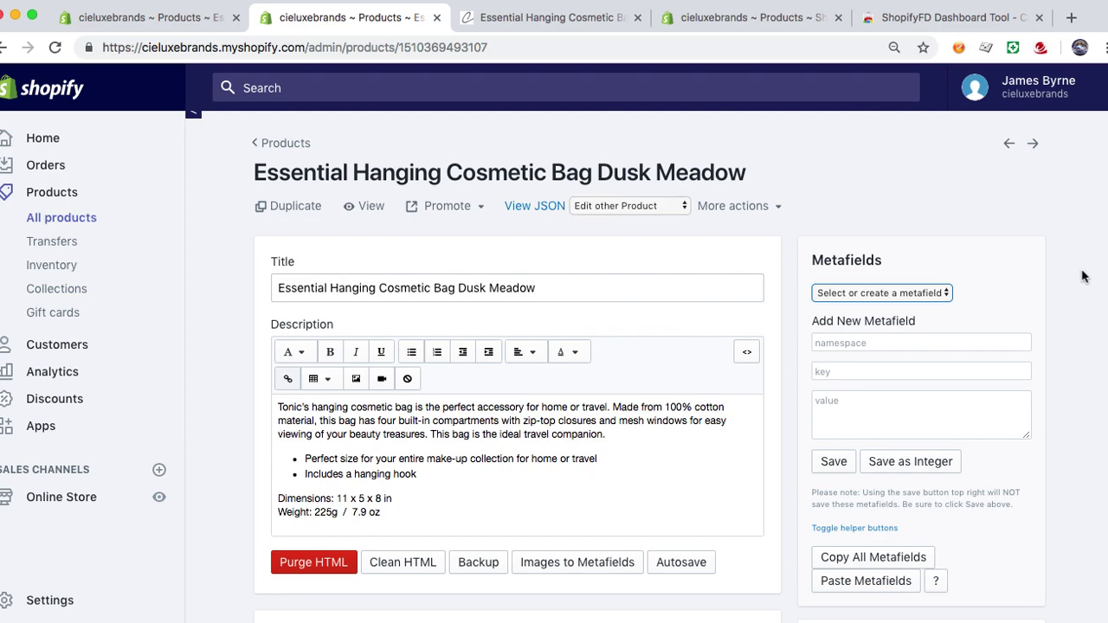
right_click(868, 297)
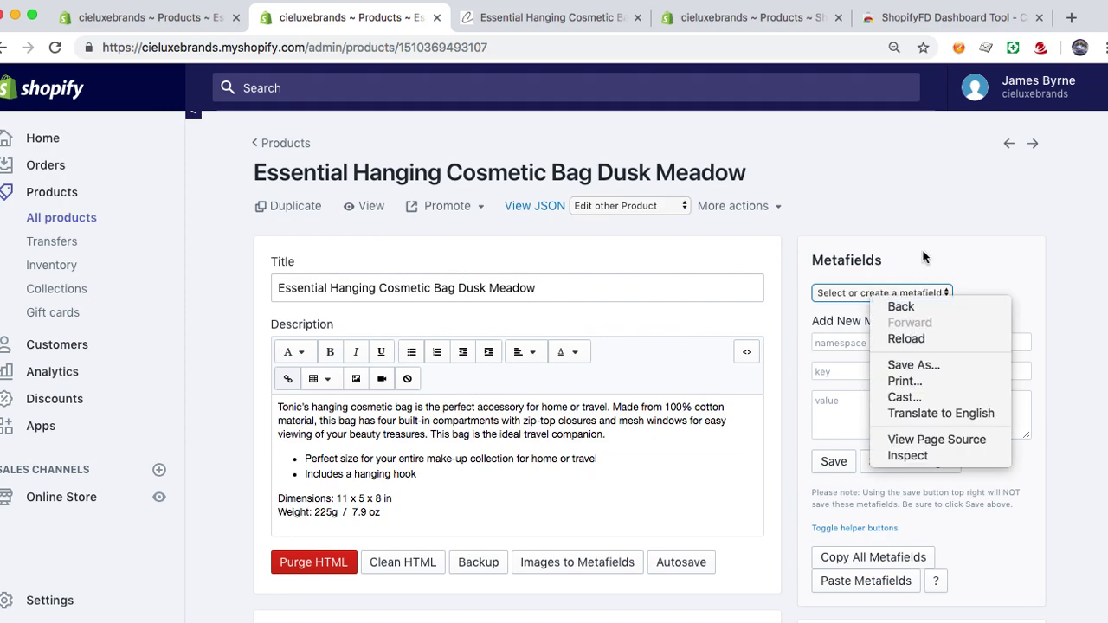
key("Escape")
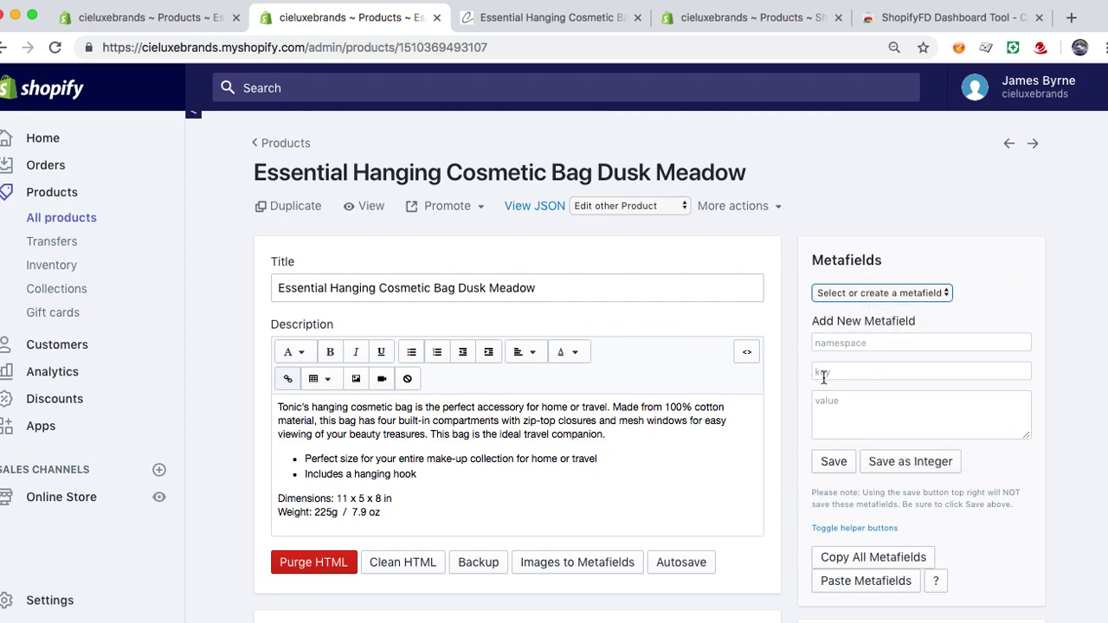
left_click(871, 585)
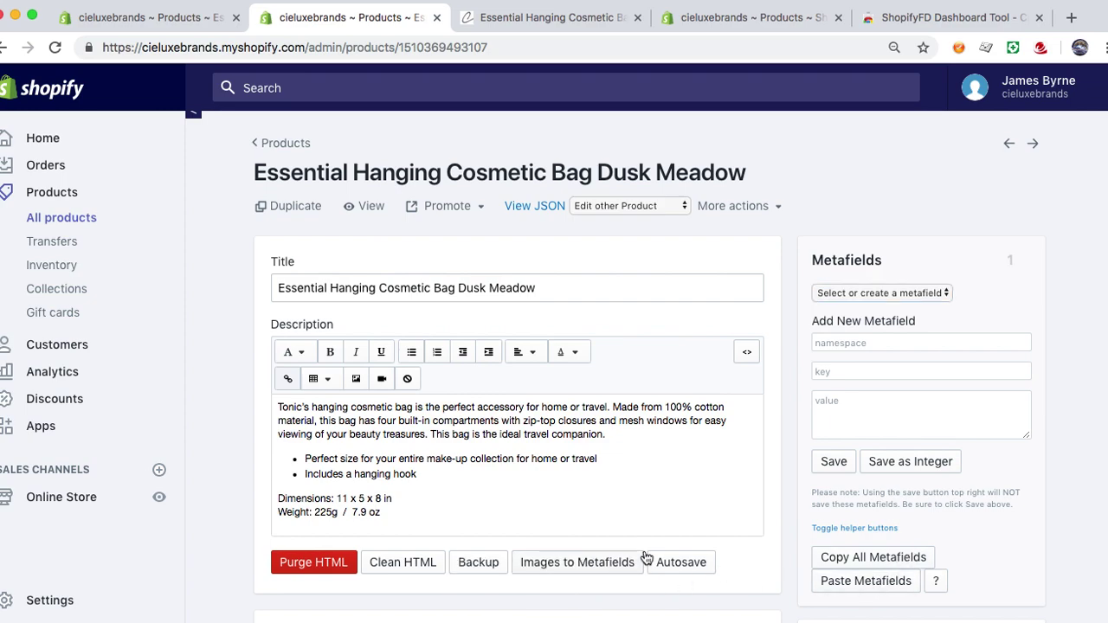
- Open the pasted more.more_infor metafield to review its dimensions and 1225 g / 7.9 oz weight
left_click(862, 292)
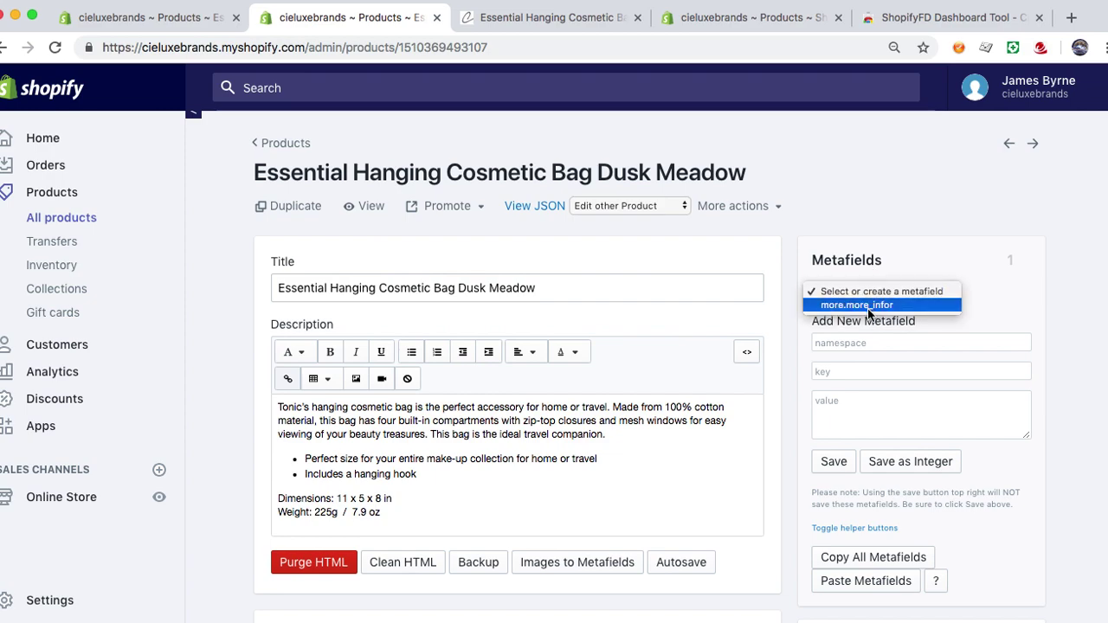
left_click(841, 306)
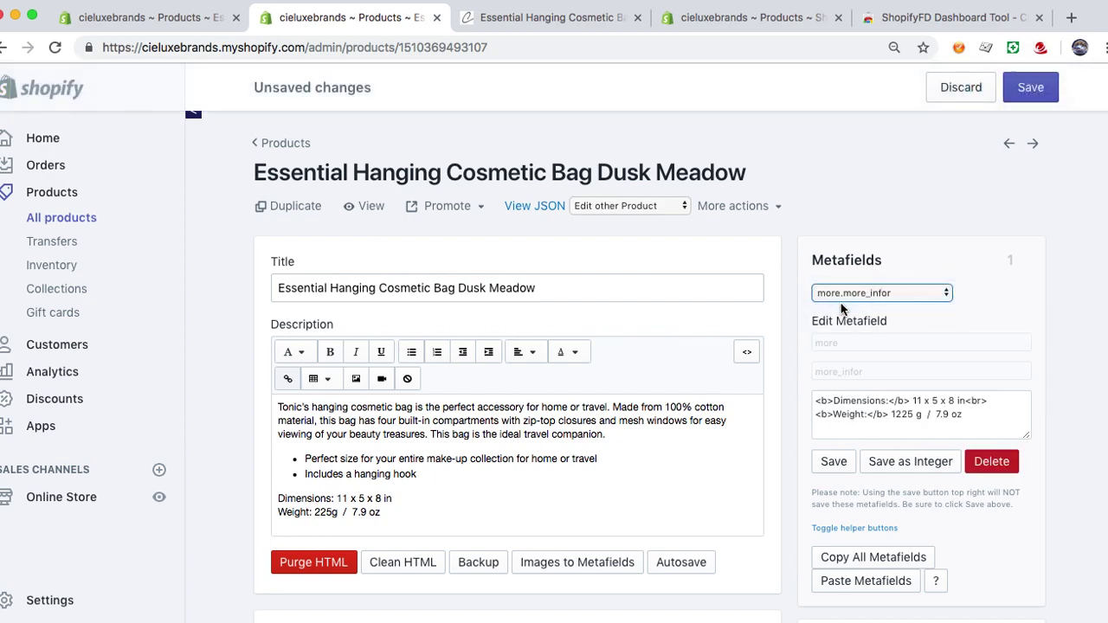
left_click(906, 414)
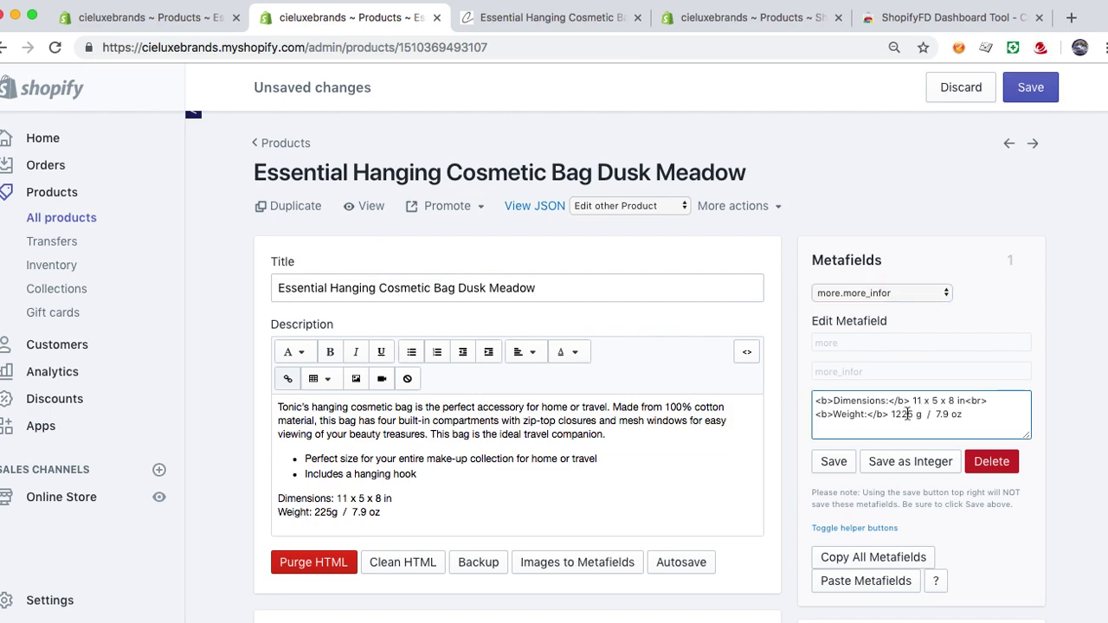
left_click(358, 500)
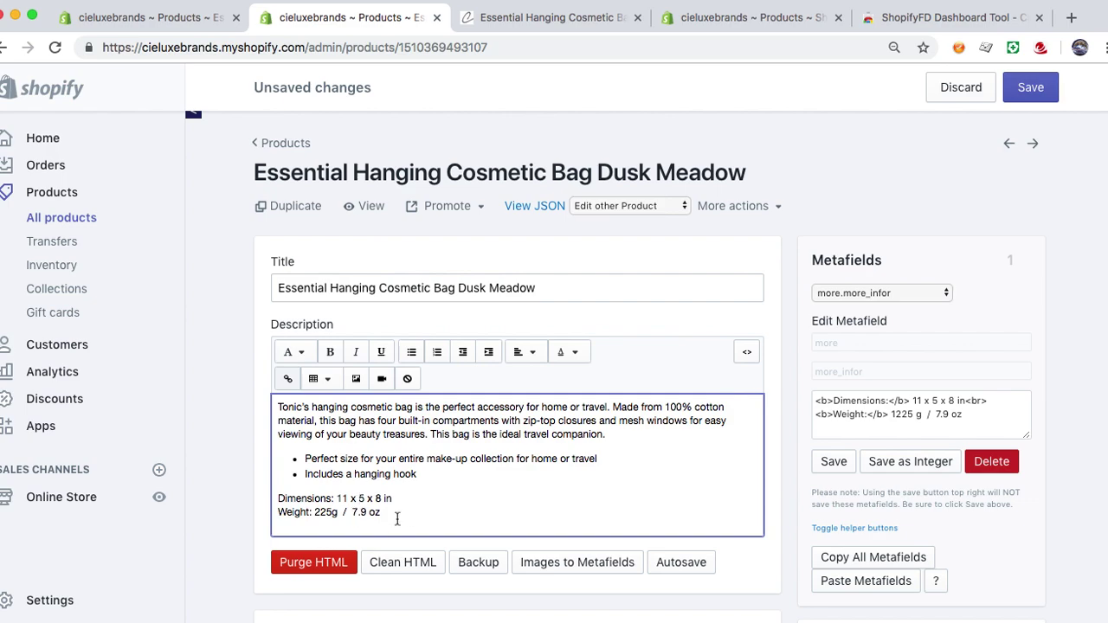
- Delete the Dimensions and Weight lines from Dusk Meadow's description, then save the metafield and product
left_click_drag(383, 514, 285, 493)
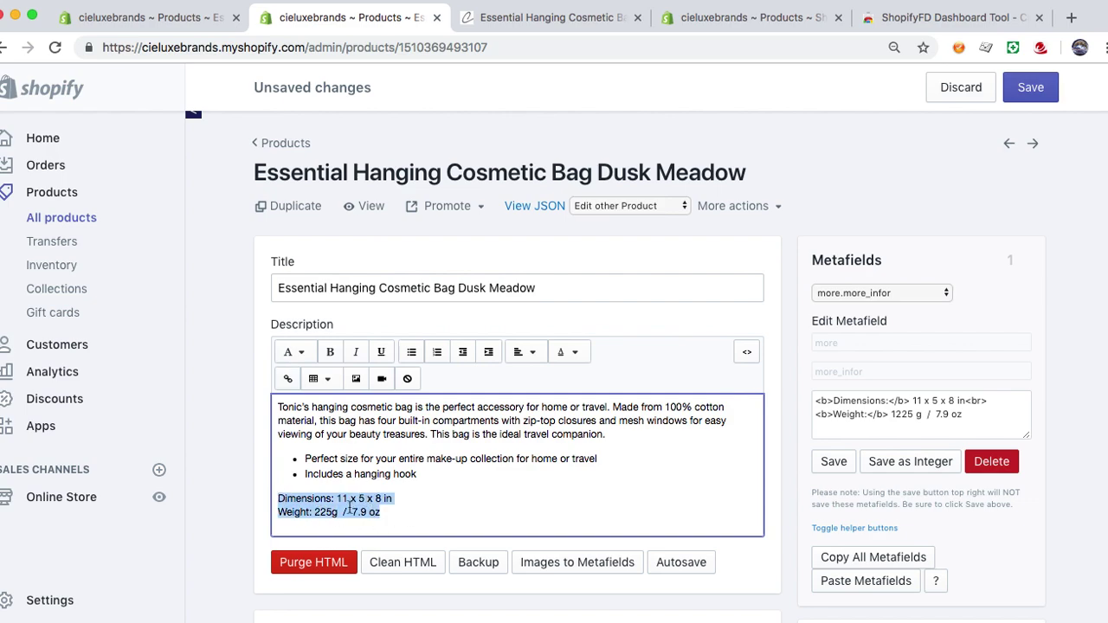
key("BackSpace")
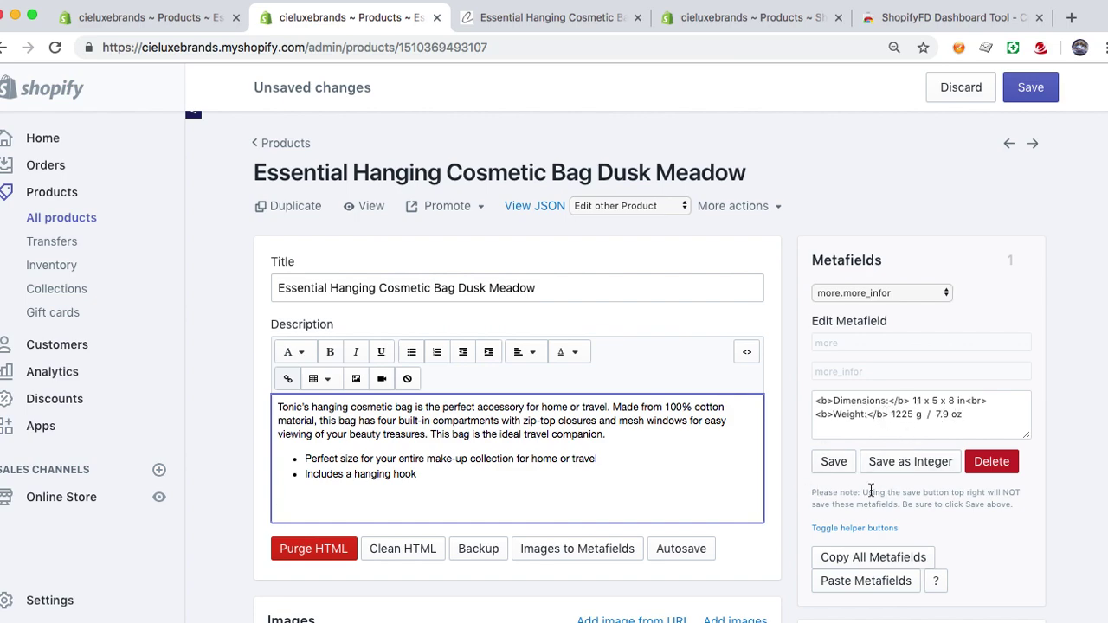
left_click(833, 464)
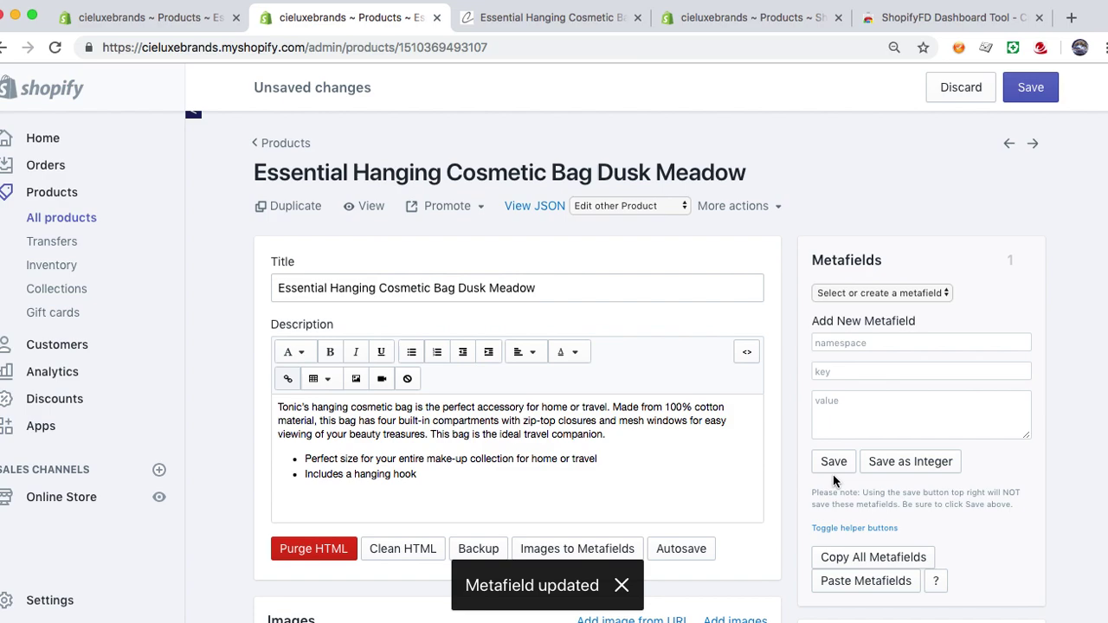
left_click(1022, 90)
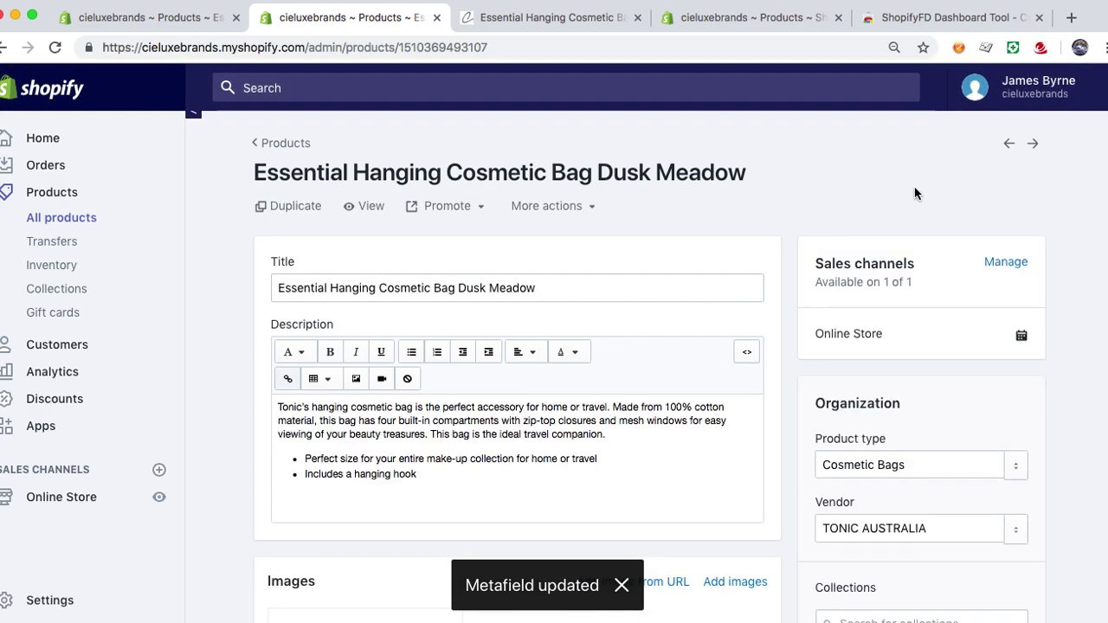
- Verify Dusk Meadow's storefront More Info, then check Dawn Meadow's more.more_infor metafield in admin
left_click(367, 208)
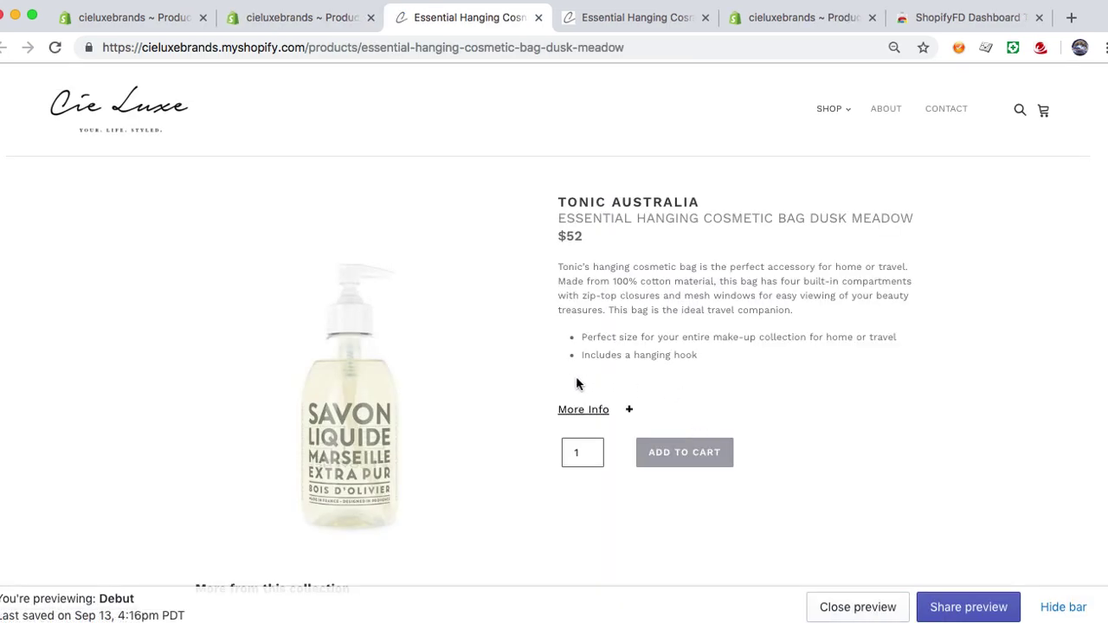
left_click(629, 411)
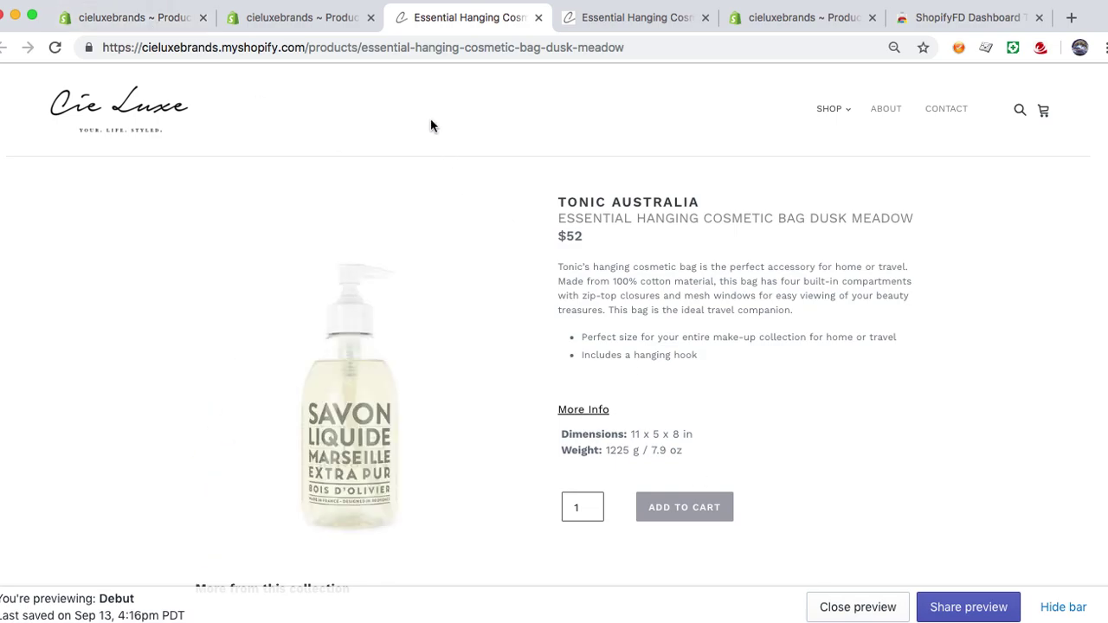
left_click(173, 19)
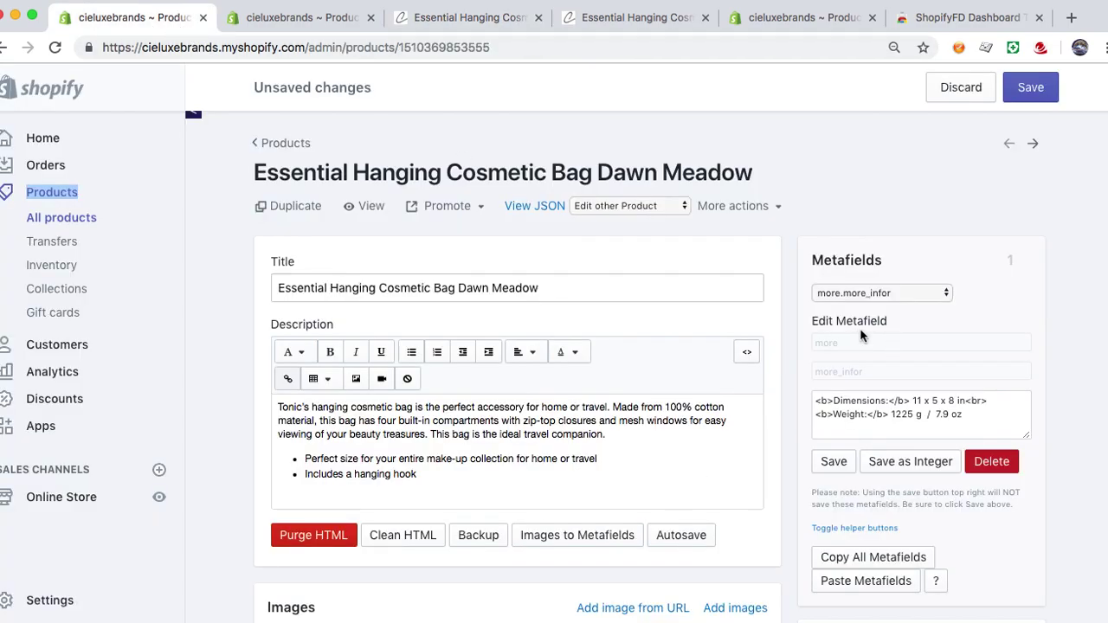
left_click(845, 293)
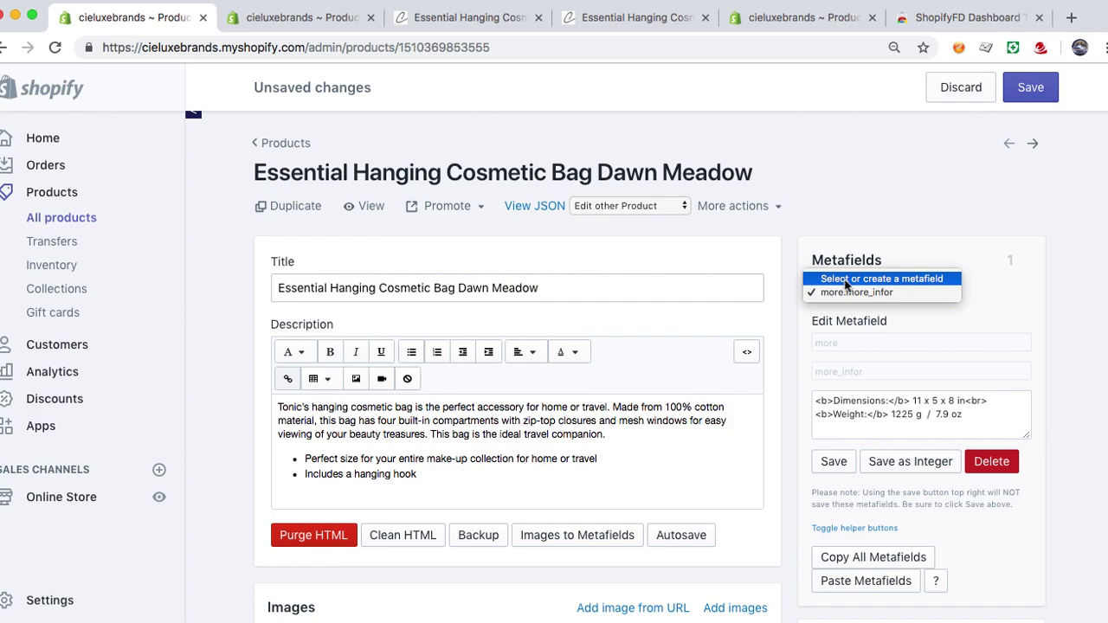
left_click(839, 207)
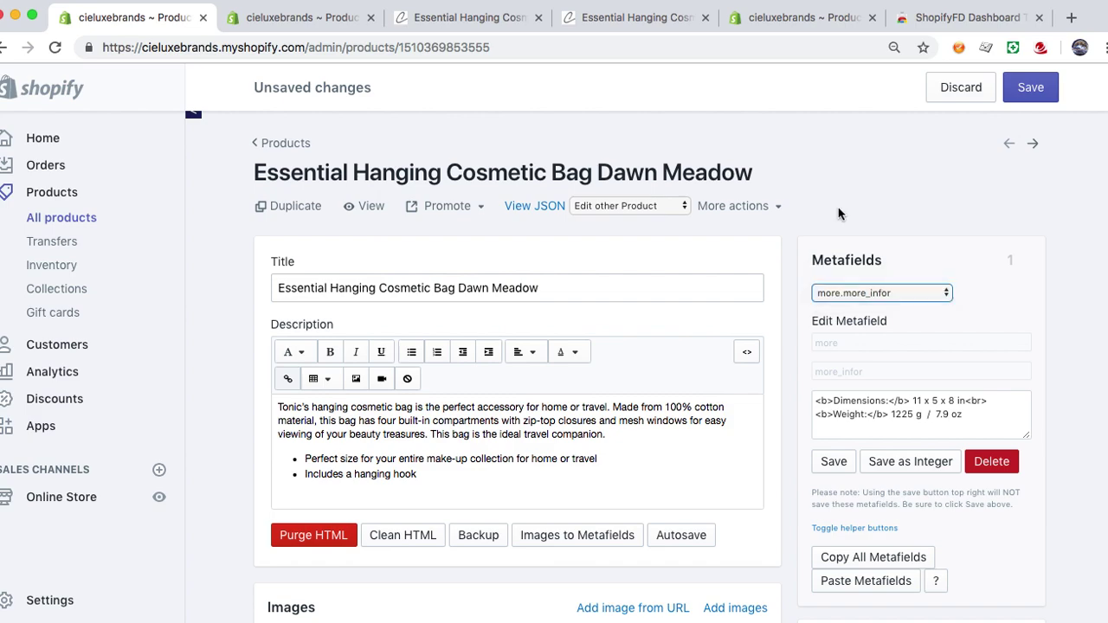